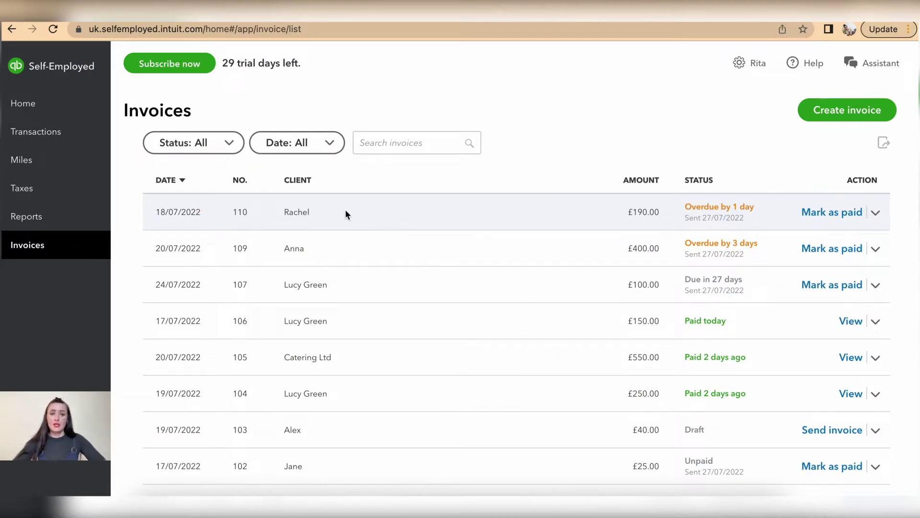
Leave the invoice list for the Transactions page showing £15,660 business income.
click(62, 137)
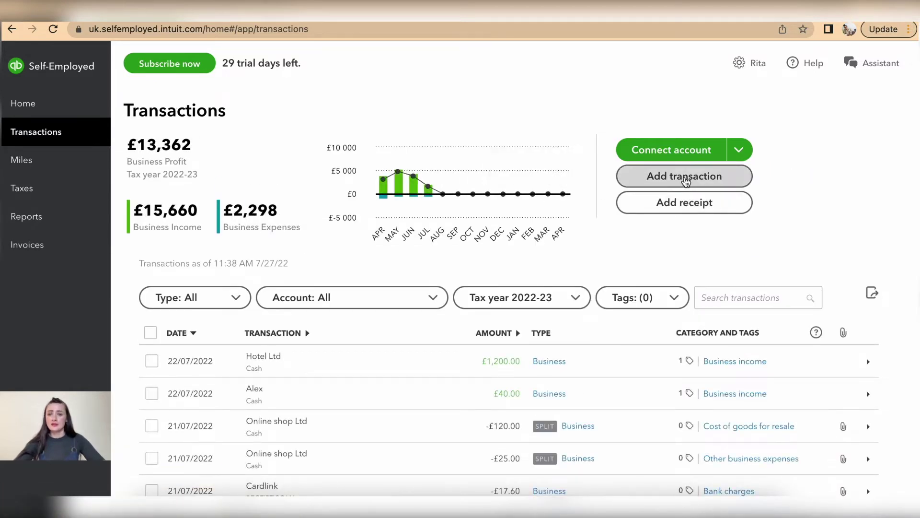
Start a new manual transaction dated 27/07/2022, ready for a description.
click(686, 180)
scroll(817, 307, down, 3)
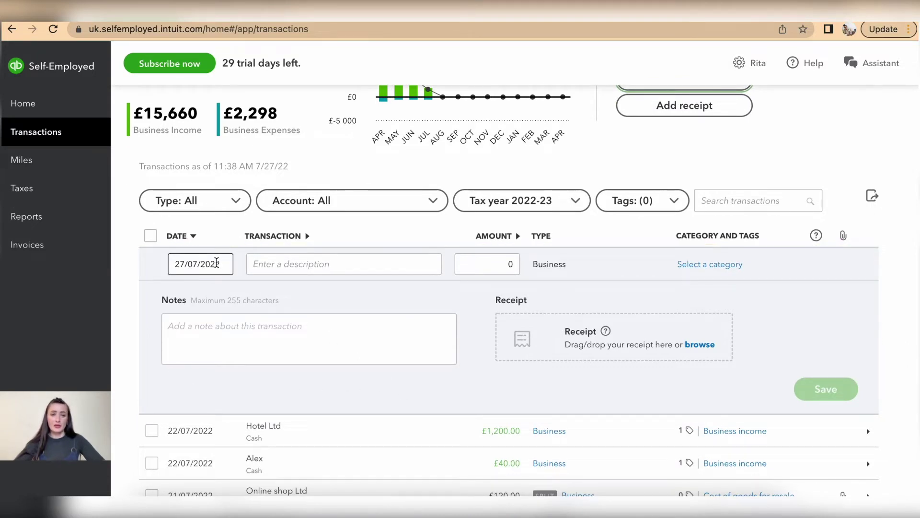
click(278, 266)
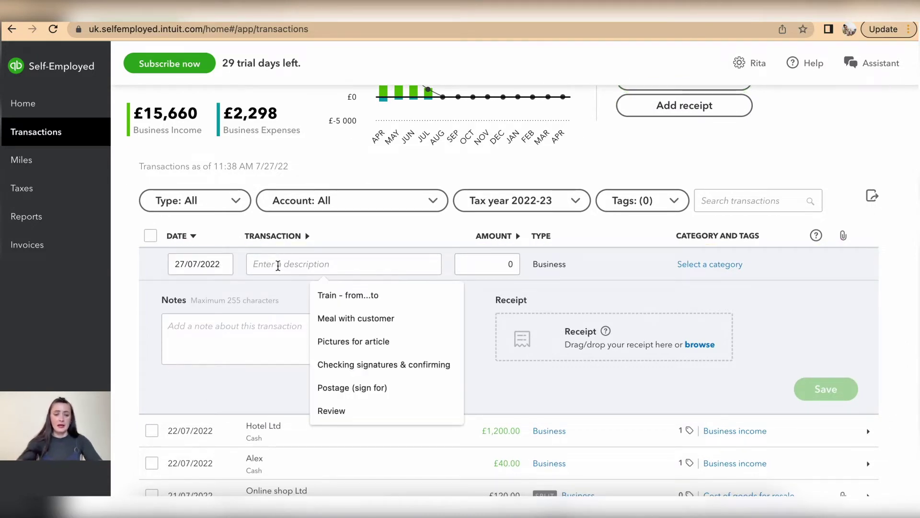
text(Rachel - INV110)
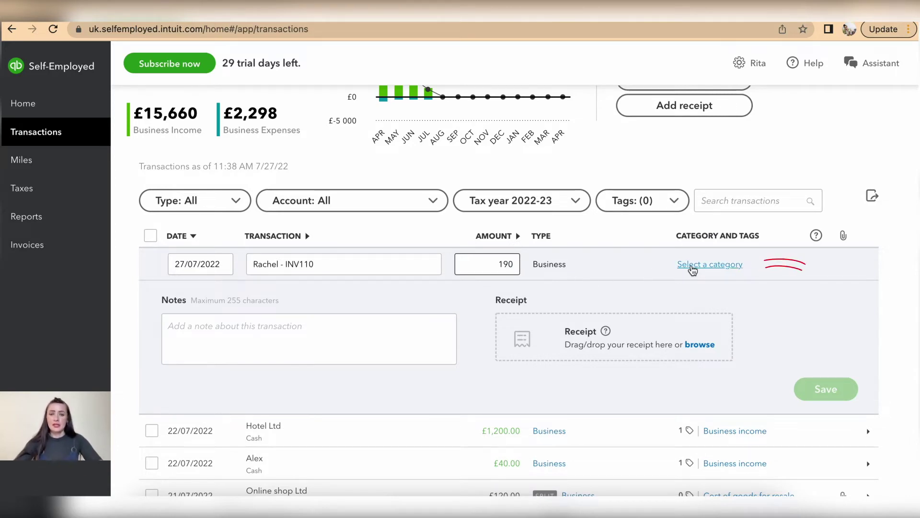
Categorise the £190 'Rachel - INV110' transaction as Business income and save it.
click(693, 266)
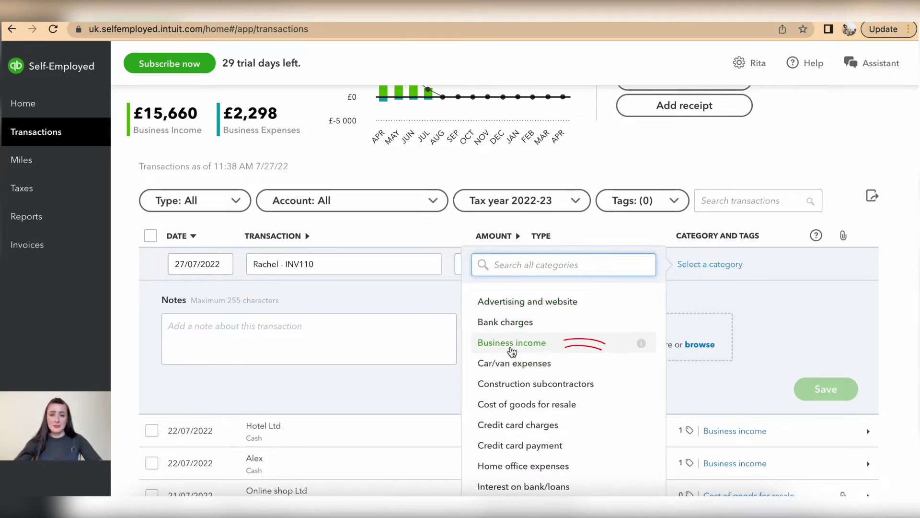
click(512, 344)
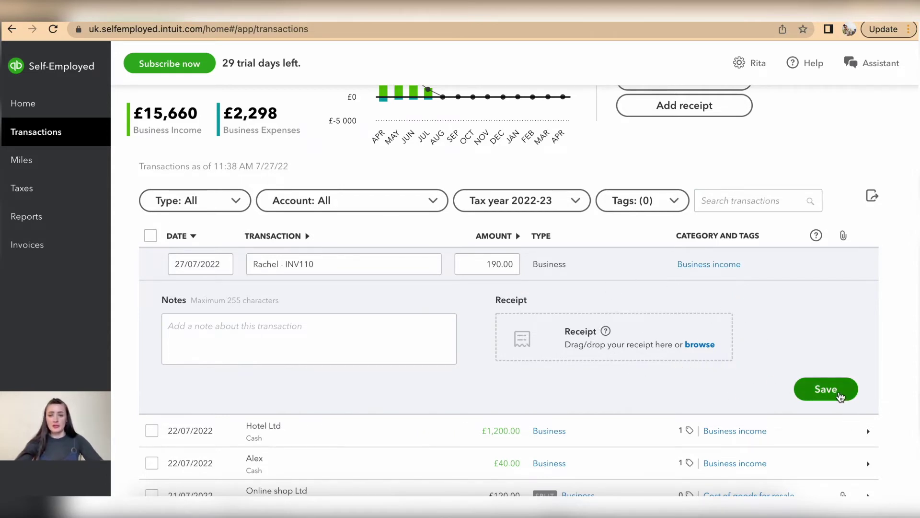
click(845, 392)
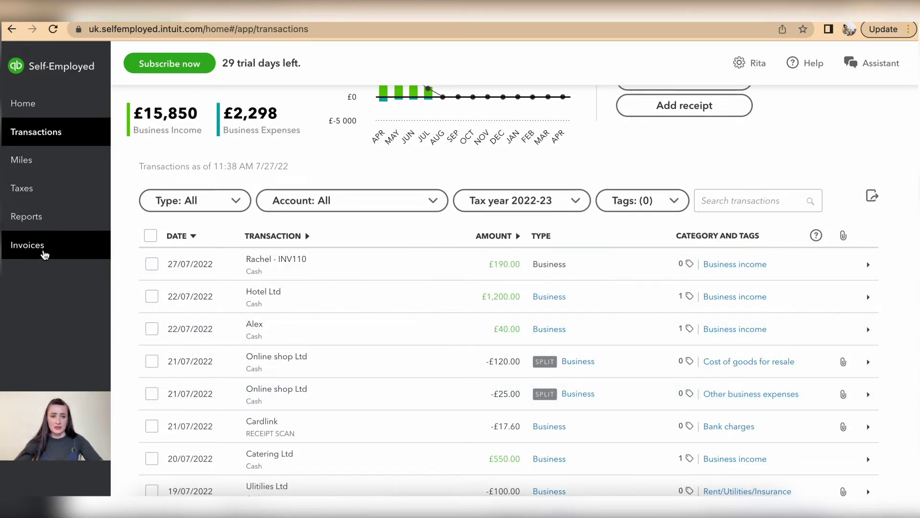
Mark Rachel's invoice 110 as paid without emailing a copy.
click(43, 252)
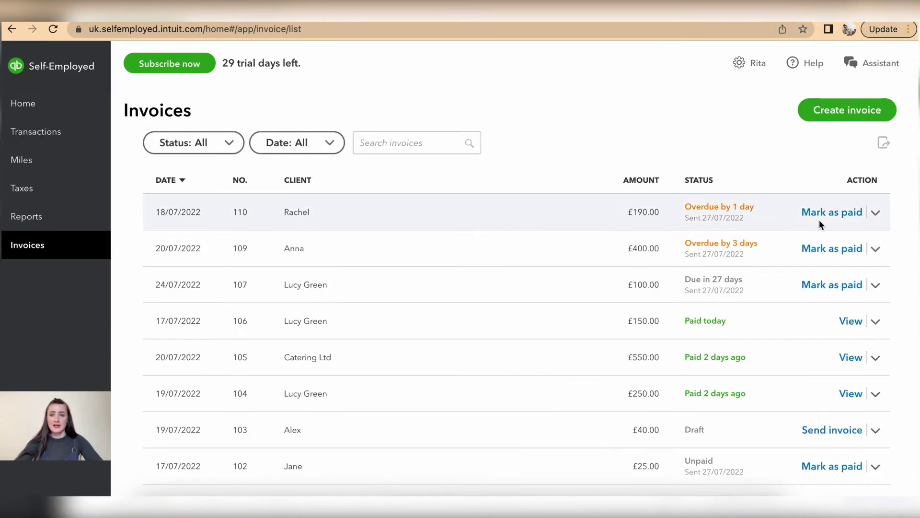
click(829, 214)
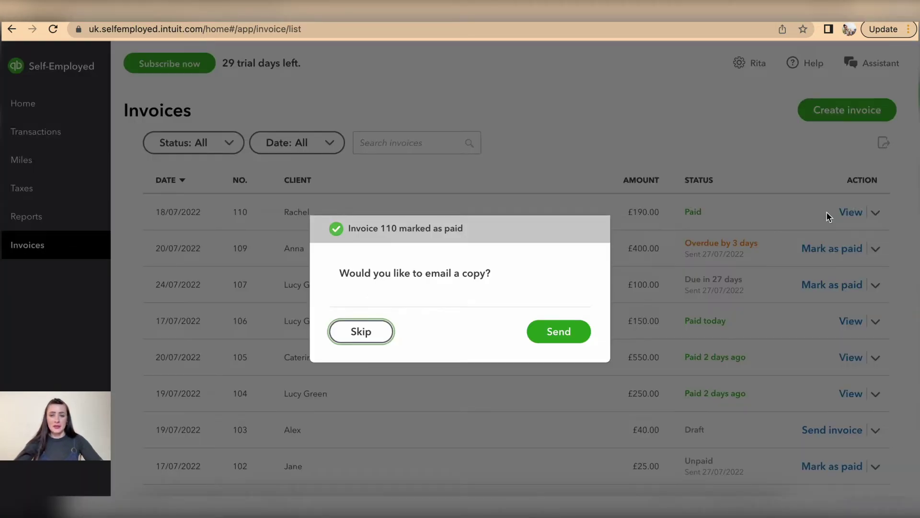
click(361, 332)
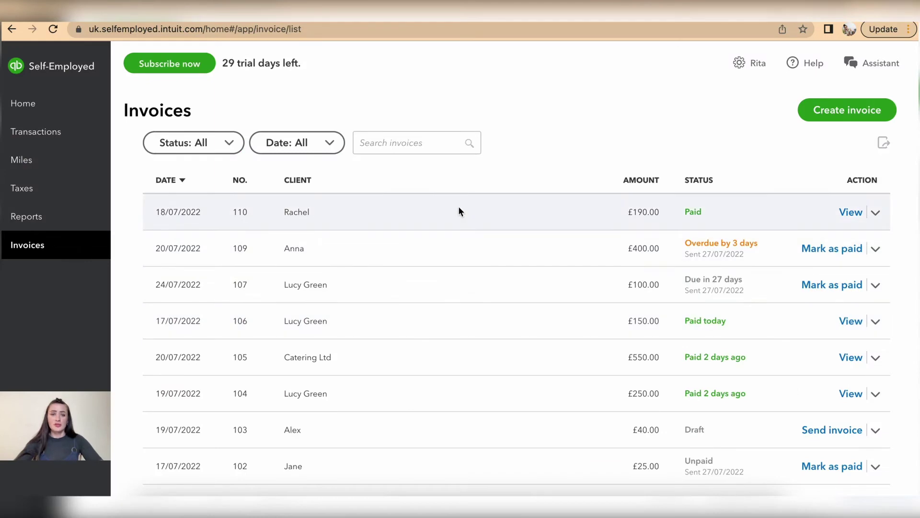